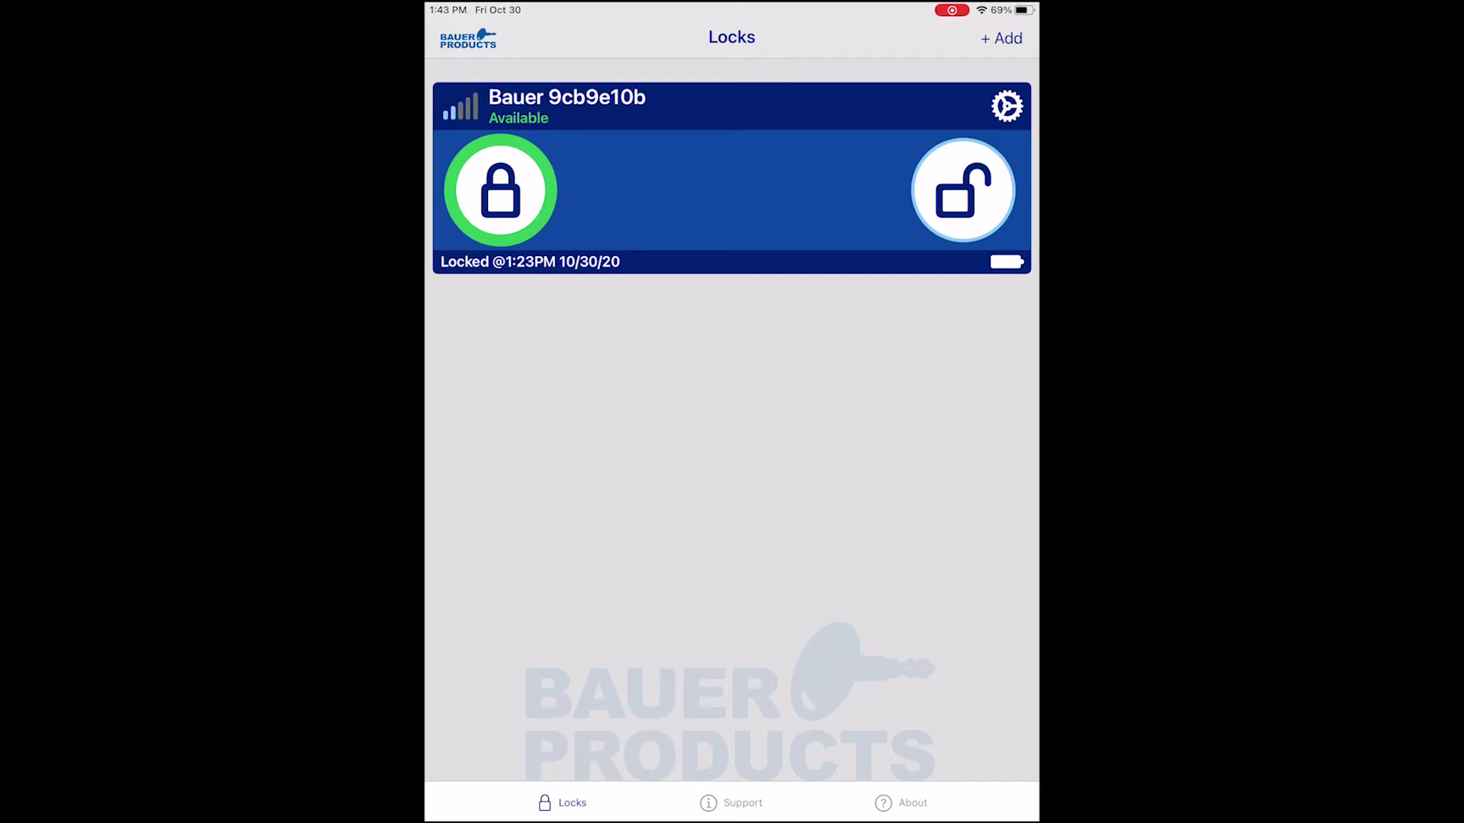
# Step: Open the lock's settings and erase the '9cb9e10b' suffix from its name
pyautogui.click(1007, 107)
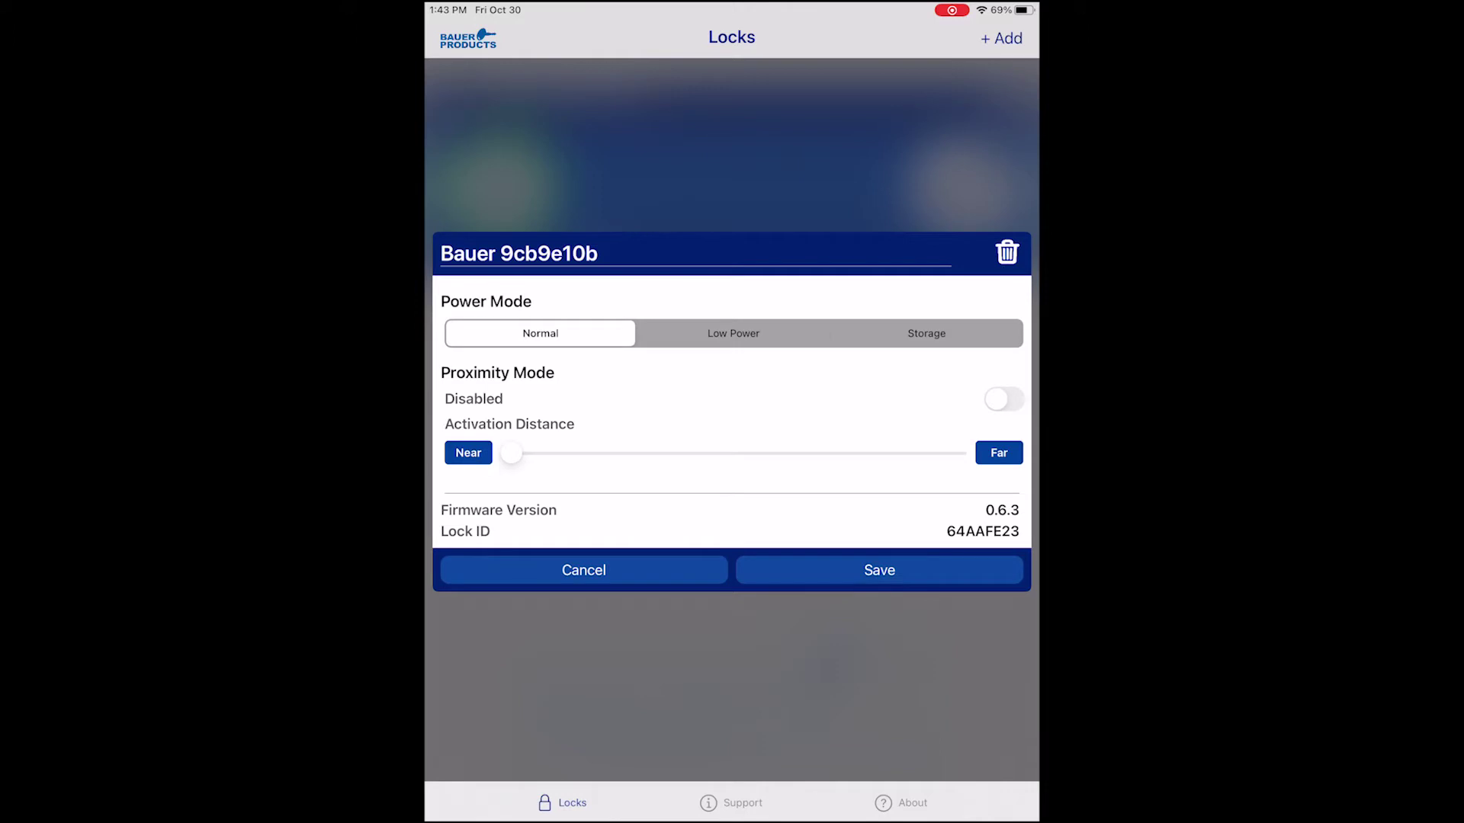
pyautogui.click(686, 252)
pyautogui.press('BackSpace')
pyautogui.press('BackSpace')
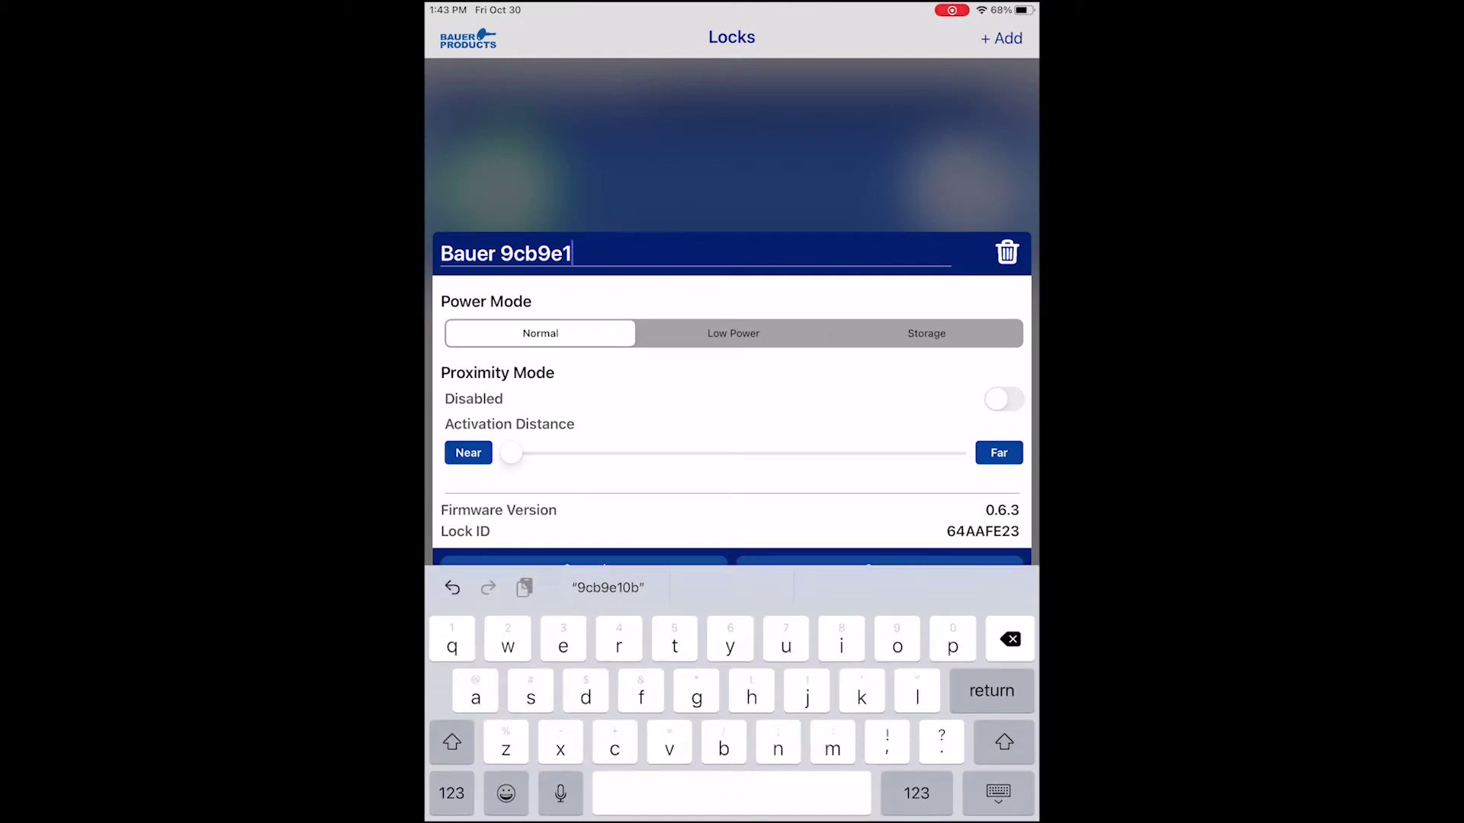
pyautogui.press('BackSpace')
pyautogui.press('BackSpace')
pyautogui.press('BackSpace')
pyautogui.press('BackSpace')
pyautogui.press('BackSpace')
pyautogui.press('BackSpace')
pyautogui.write('m')
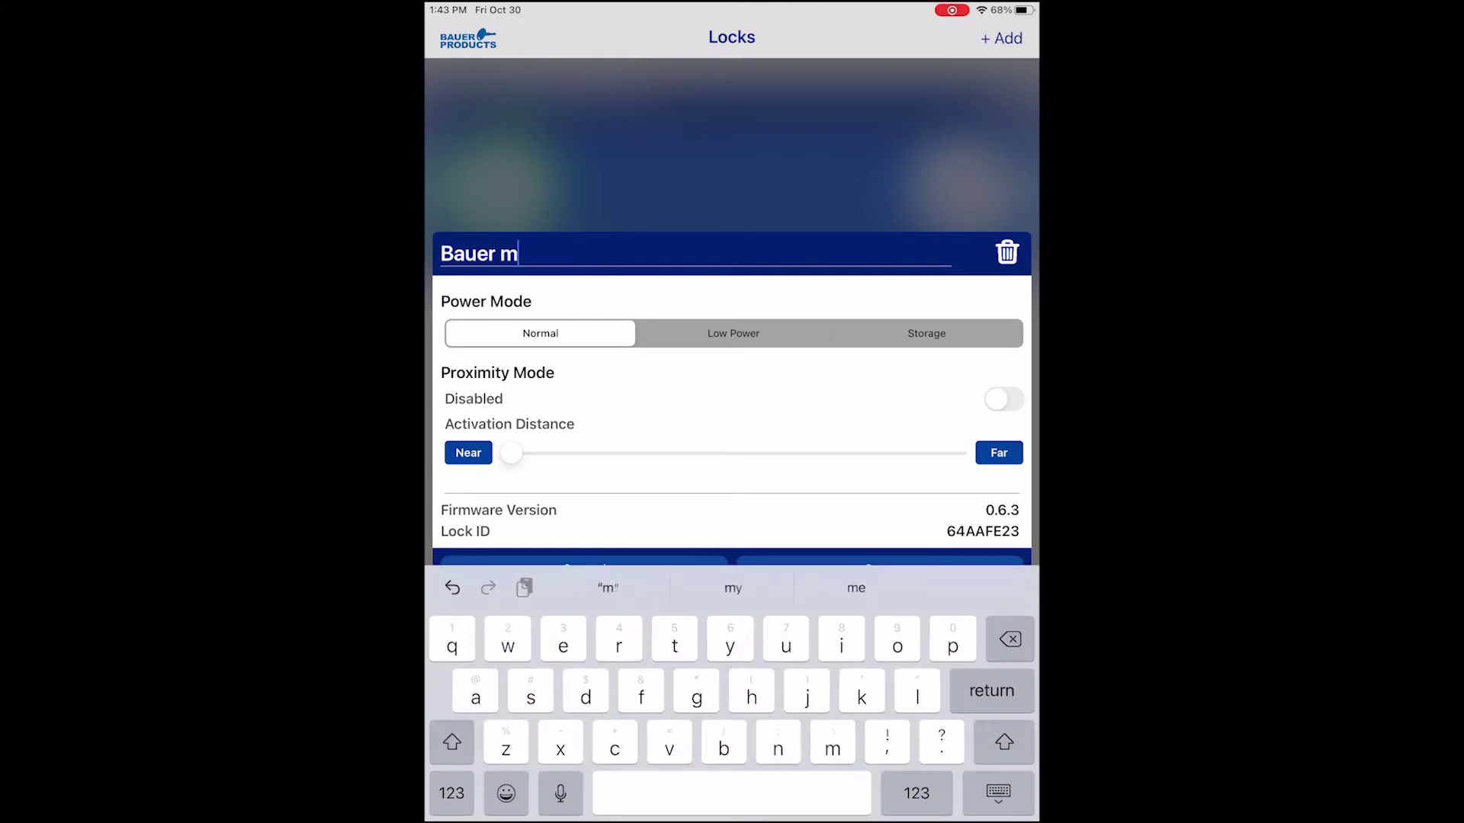
pyautogui.write('ain')
pyautogui.click(998, 793)
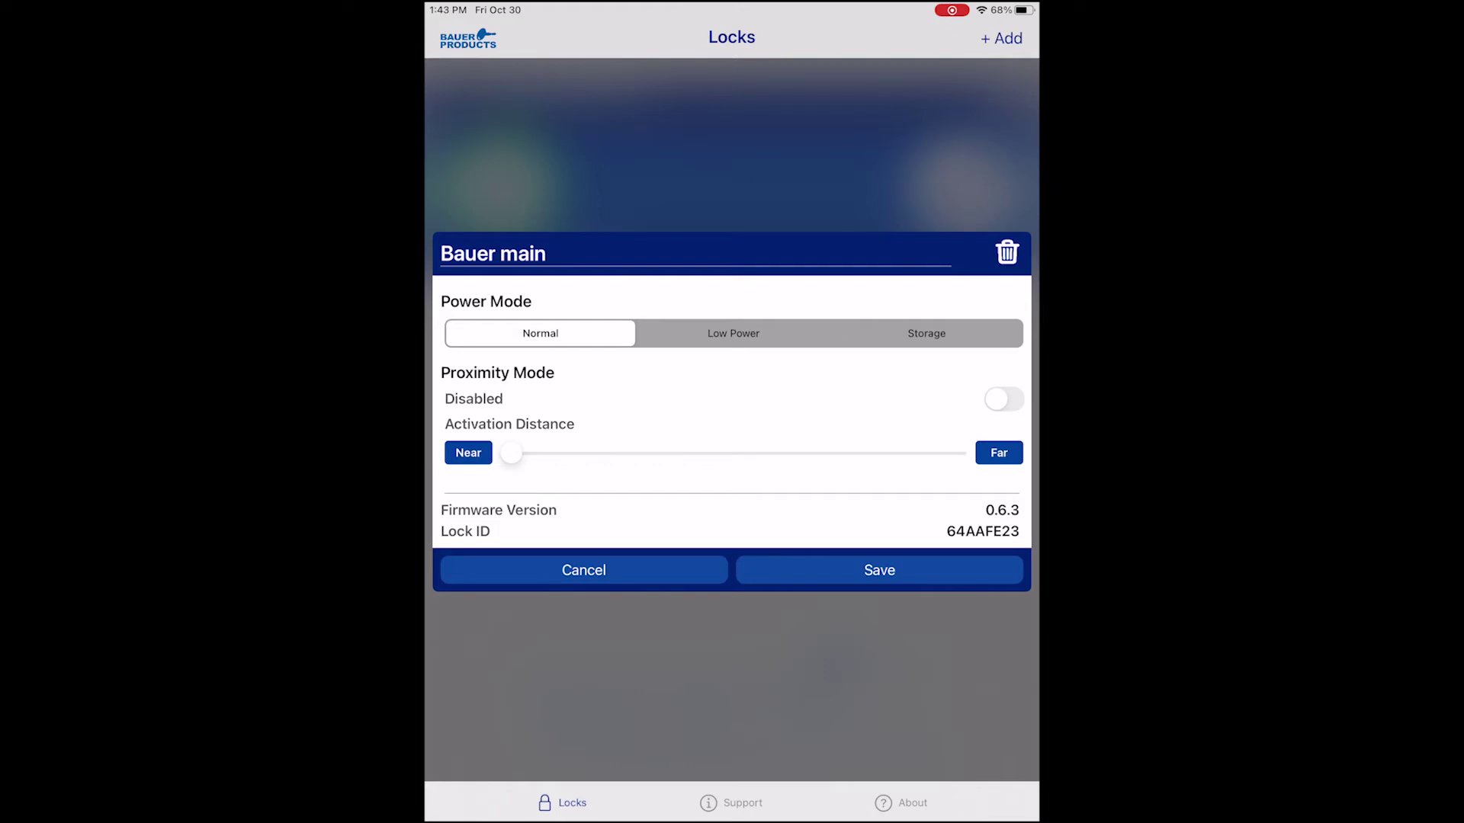
pyautogui.click(733, 333)
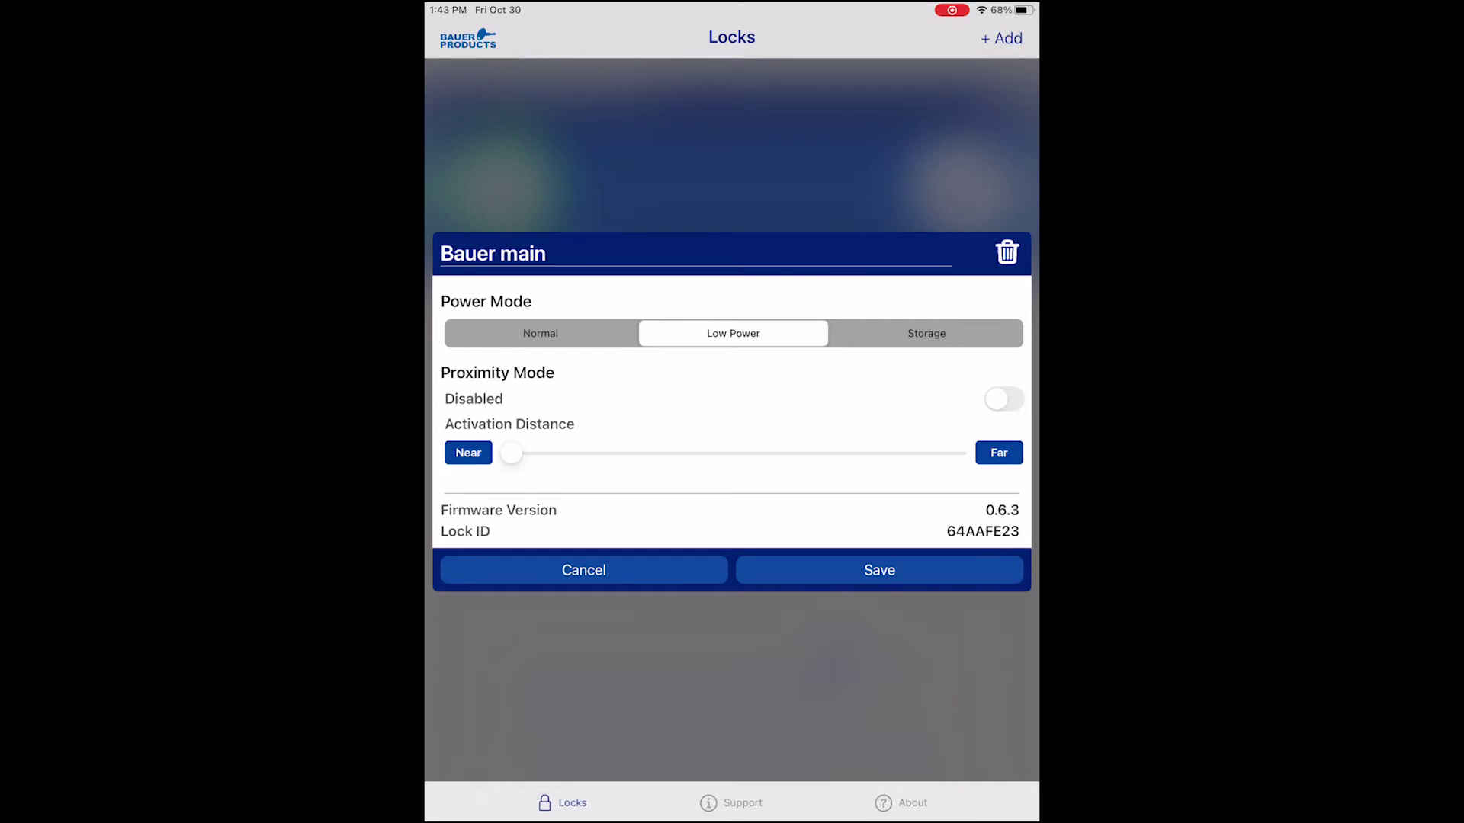
pyautogui.click(926, 332)
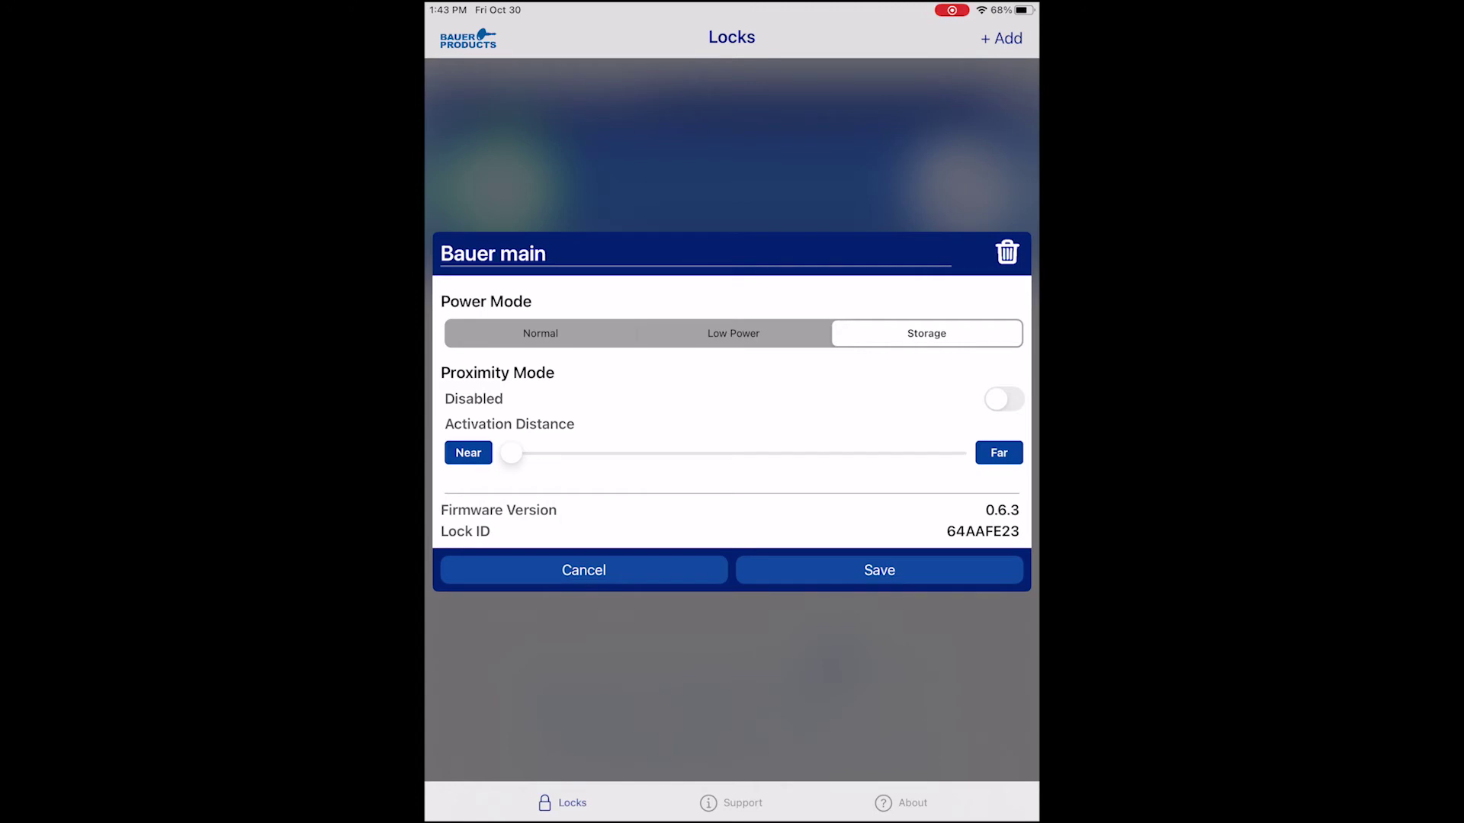
pyautogui.click(540, 333)
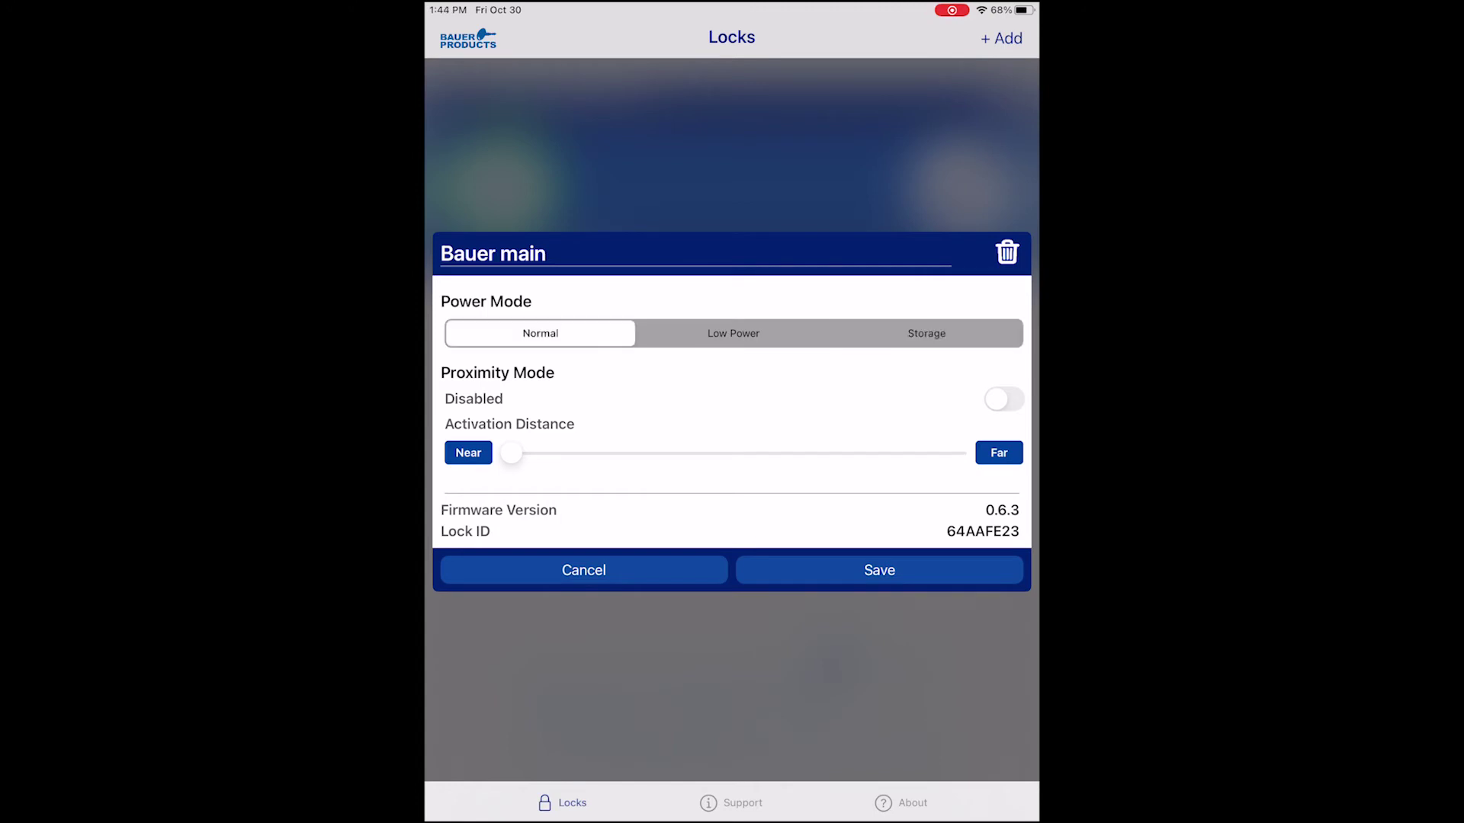
# Step: Enable Proximity Mode and set Activation Distance to about halfway between Near and Far
pyautogui.click(1004, 399)
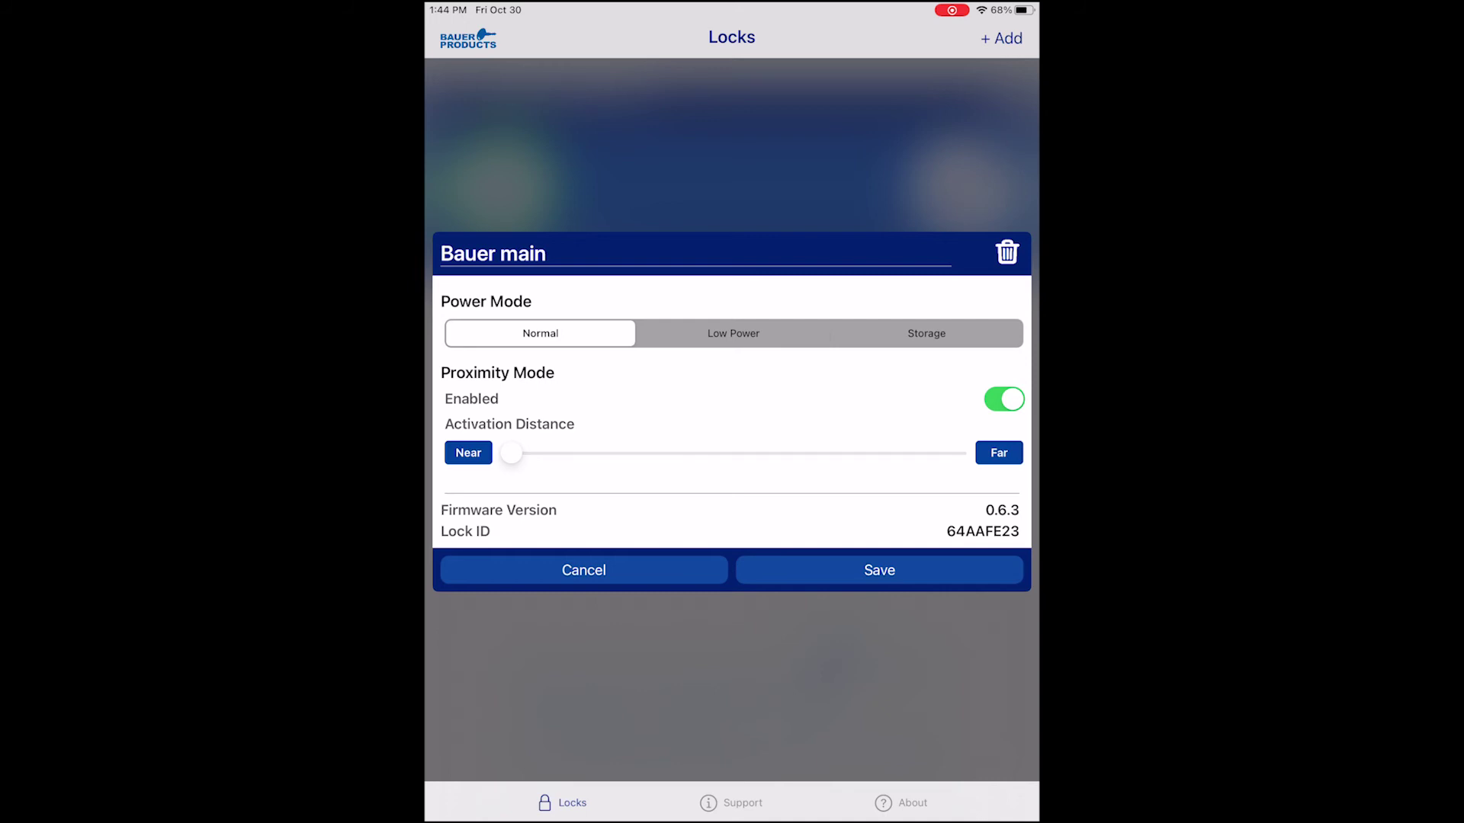
pyautogui.moveTo(513, 453)
pyautogui.mouseDown()
pyautogui.moveTo(754, 453)
pyautogui.moveTo(623, 453)
pyautogui.mouseUp()
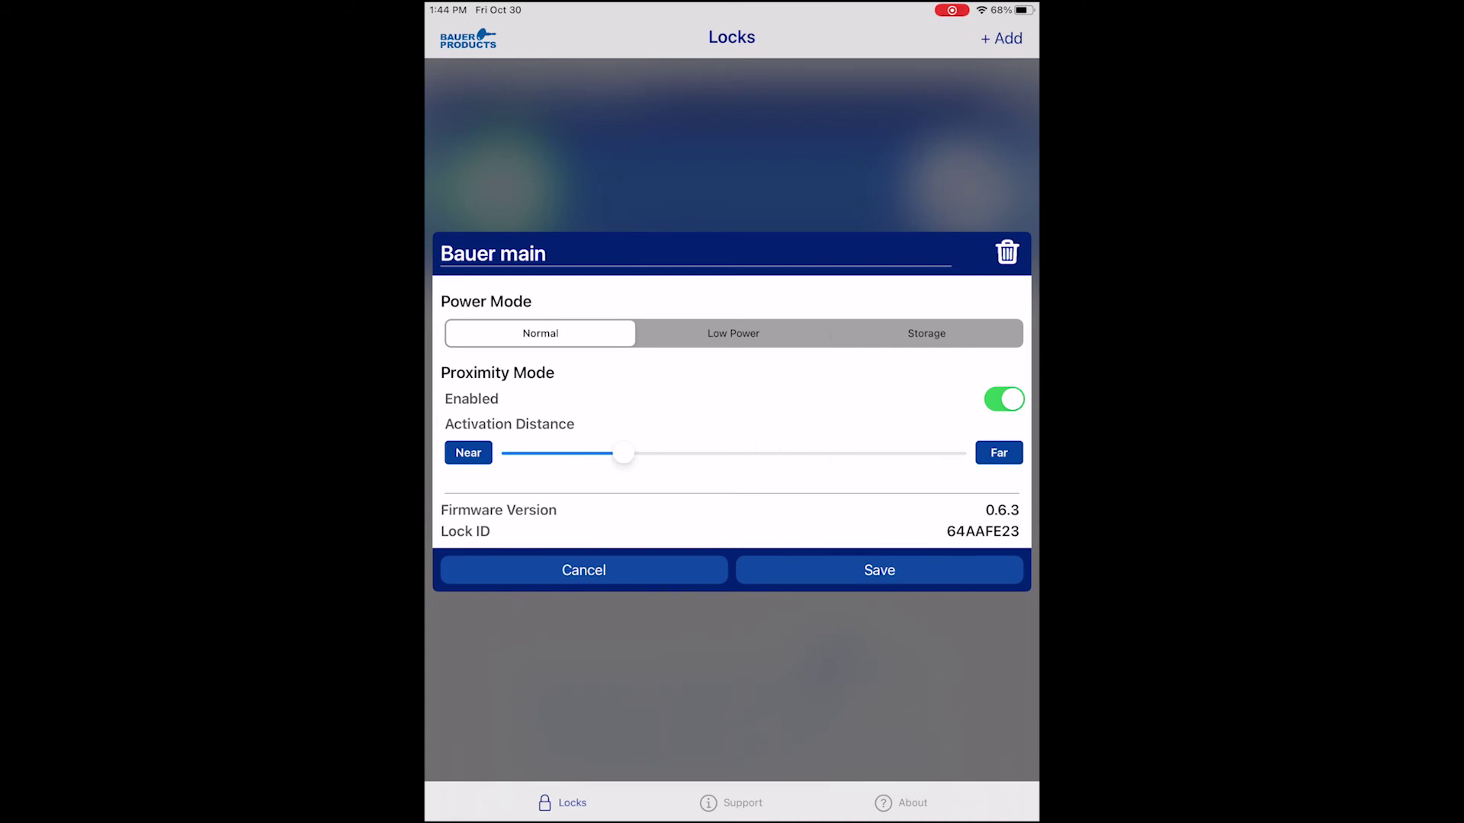